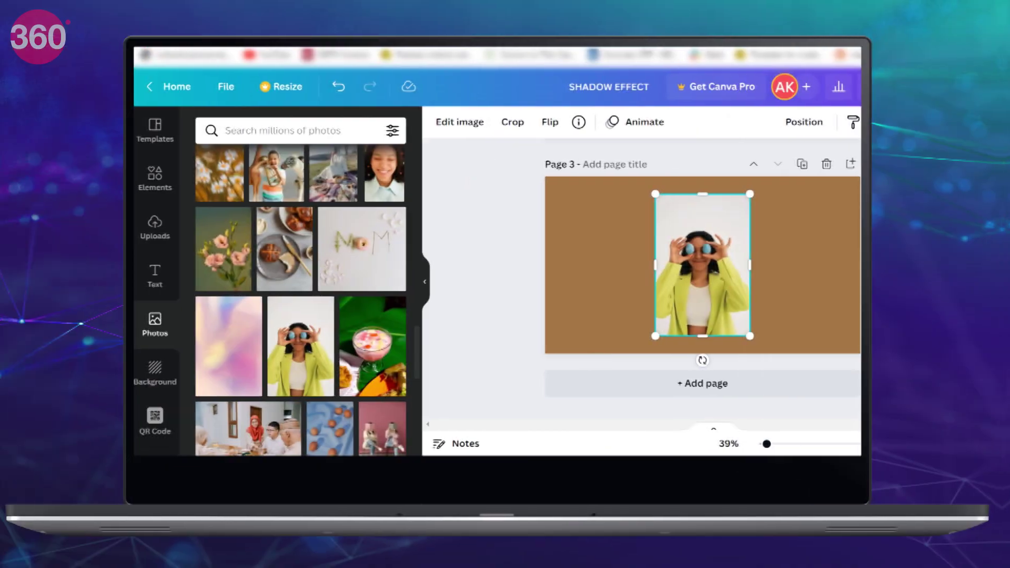
Step: Search the elements library for "frame" and browse the frame designs for page 3
drag(702, 264, 373, 248)
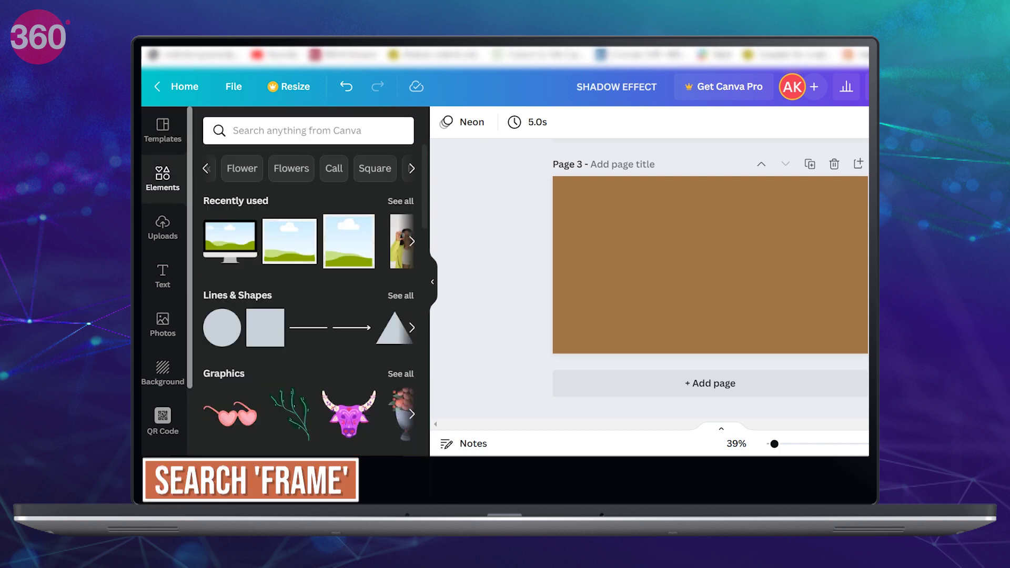
click(233, 130)
text(frame)
key(Return)
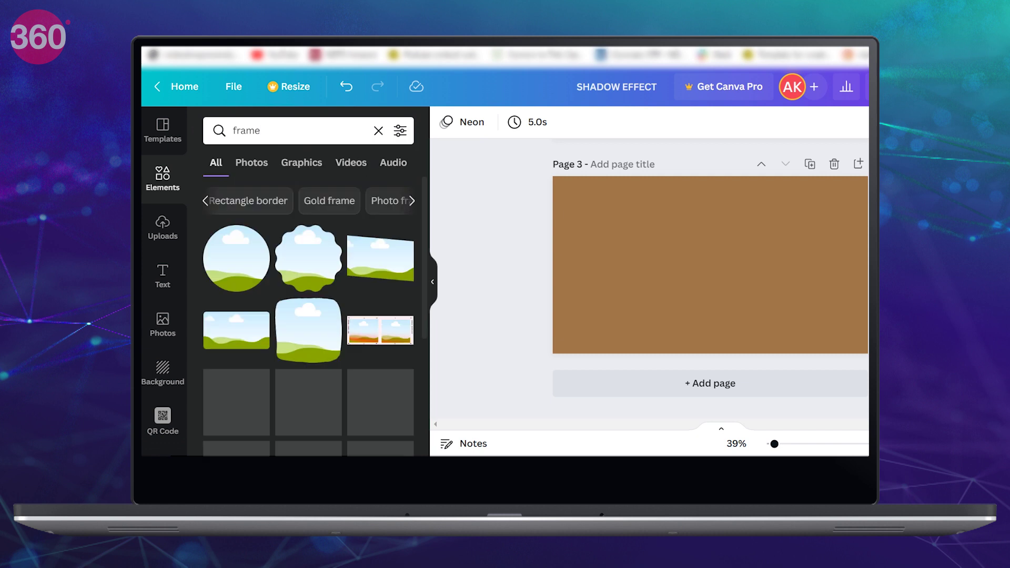
scroll(309, 316, down, 5)
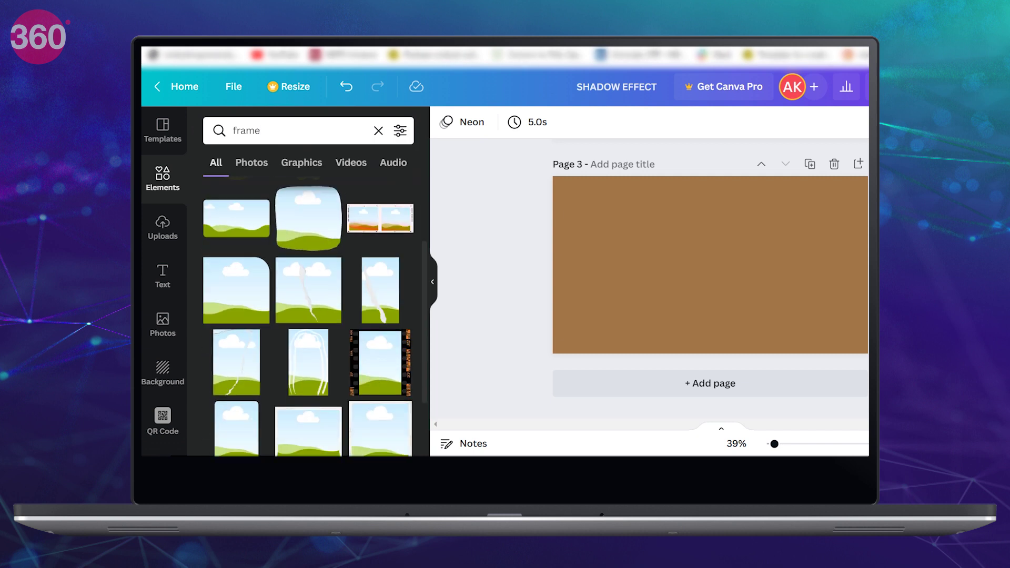
scroll(308, 315, down, 1)
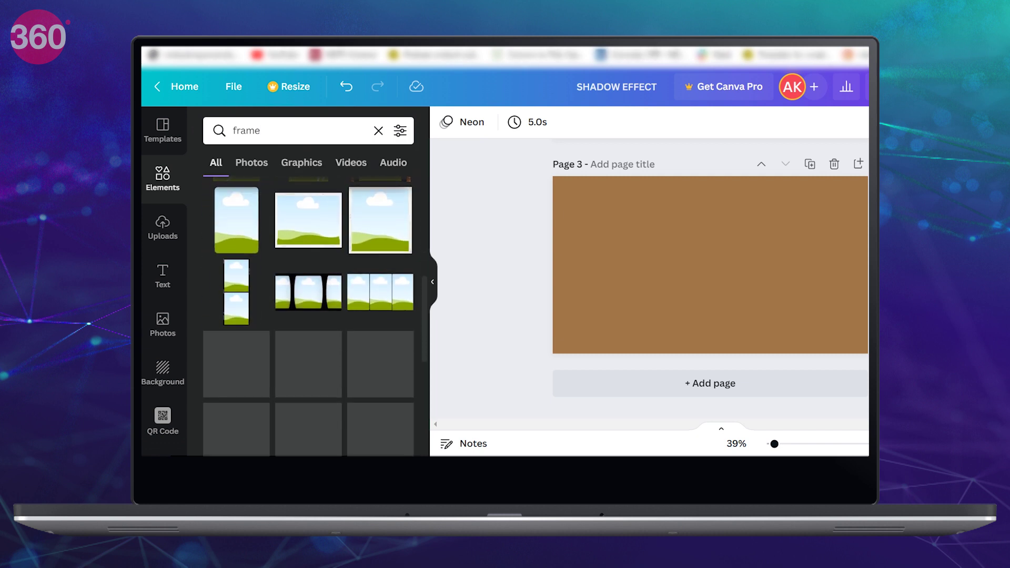
scroll(309, 316, down, 1)
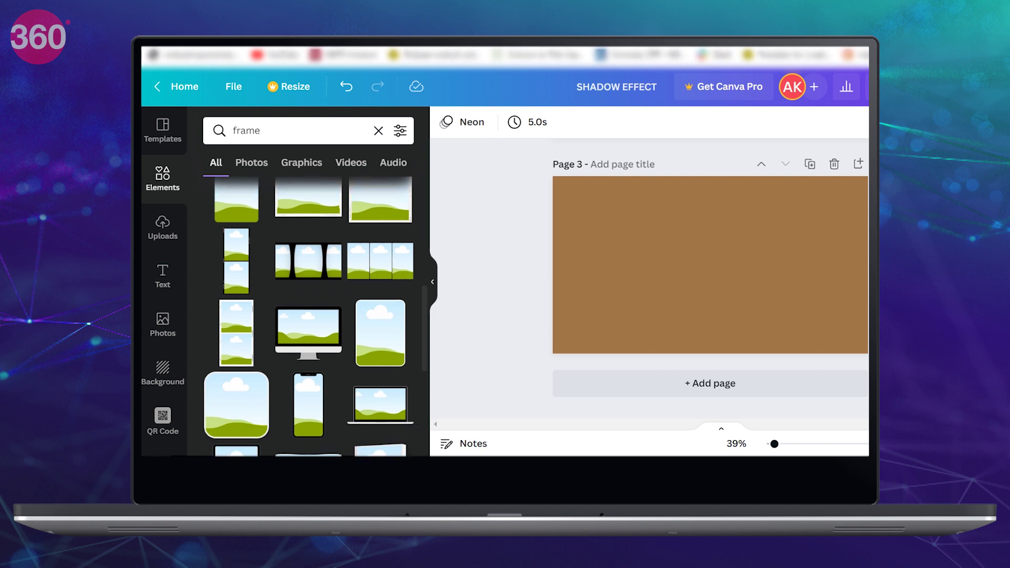
Step: Place the desktop monitor frame on page 3, enlarge it to the page height and fill it with the pink flowers photo
drag(309, 316, 695, 253)
drag(638, 210, 596, 176)
drag(751, 301, 817, 353)
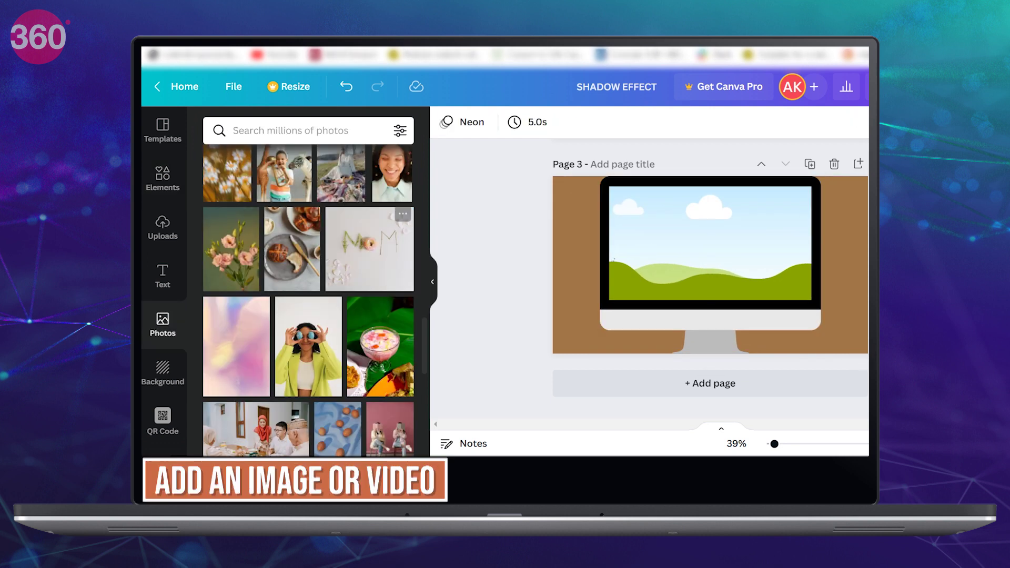
click(232, 250)
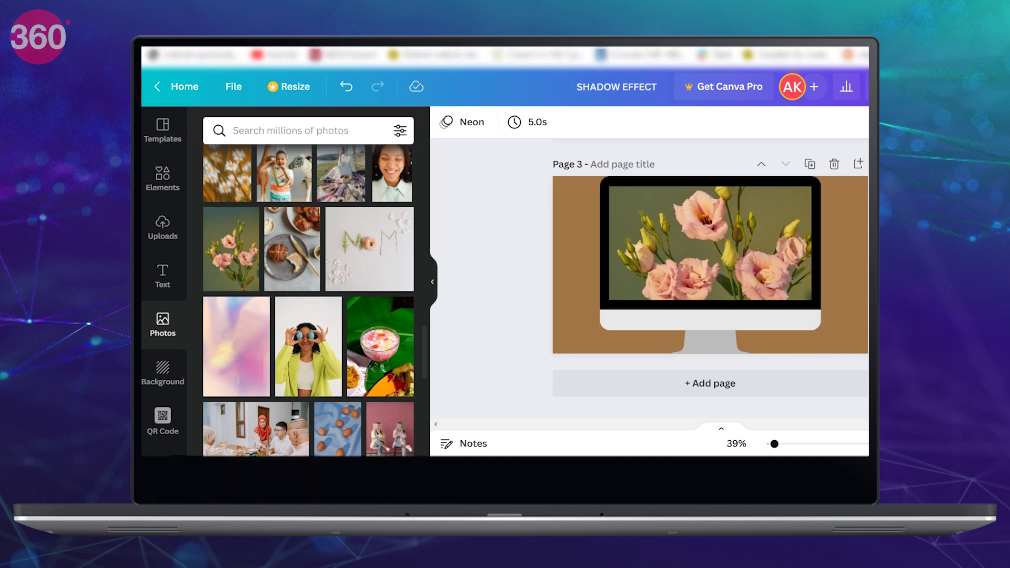
Step: Add page 4 and reopen the "frame" search results in the elements library
click(710, 383)
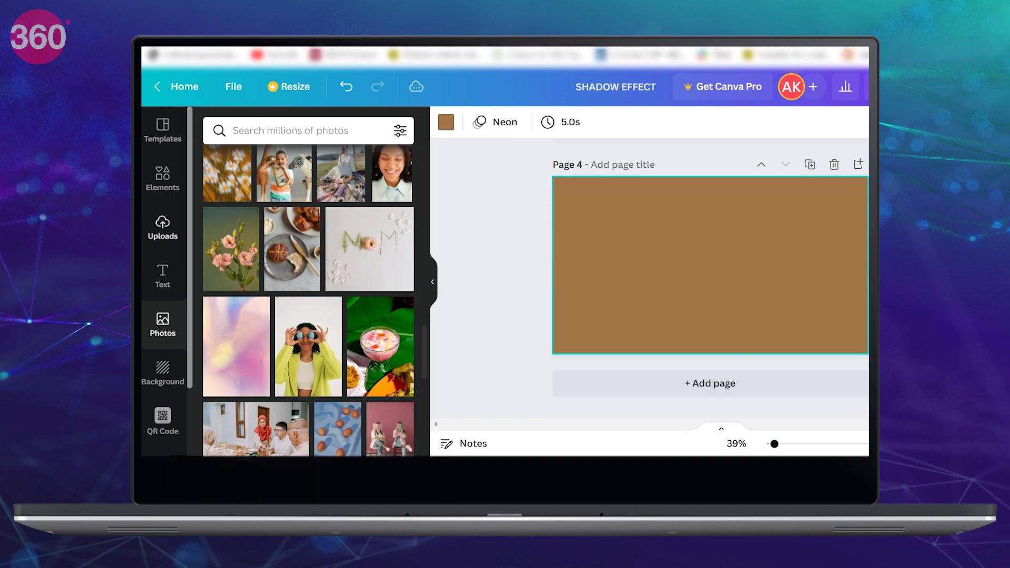
click(163, 178)
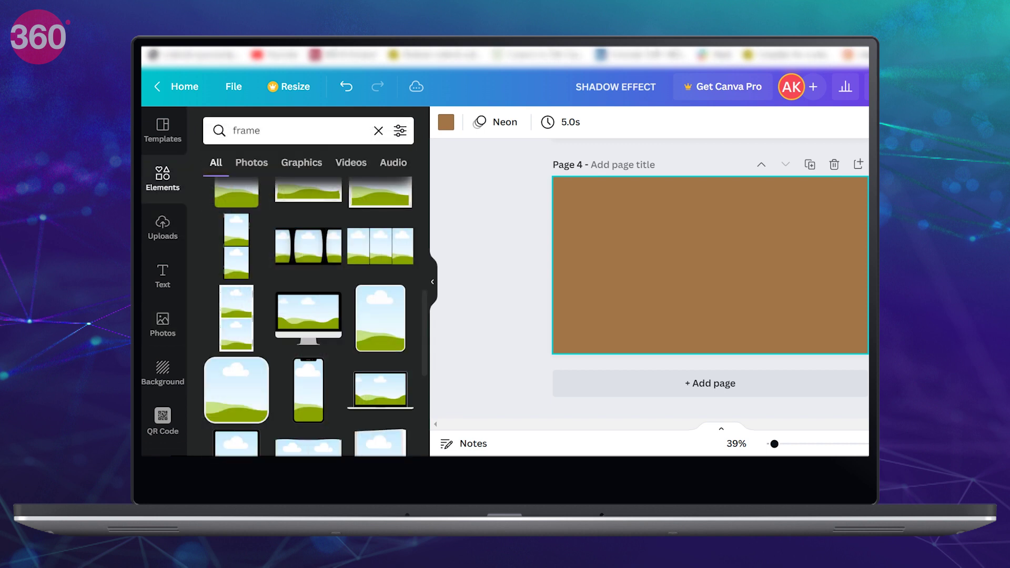
click(260, 131)
key(Escape)
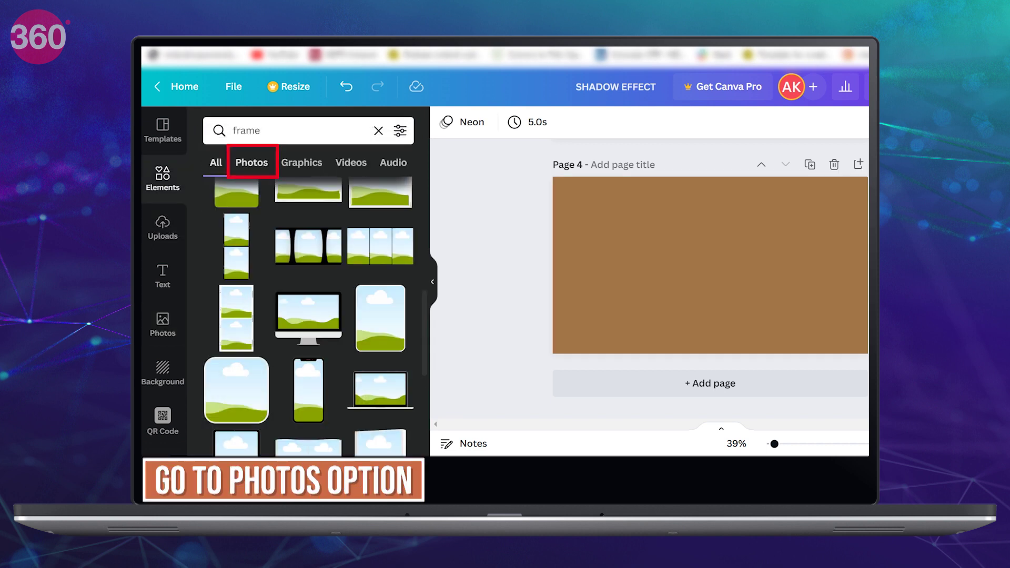
Step: Add the pink daisy border photo to page 4, enlarge it to the page height and return to all frame results
click(252, 162)
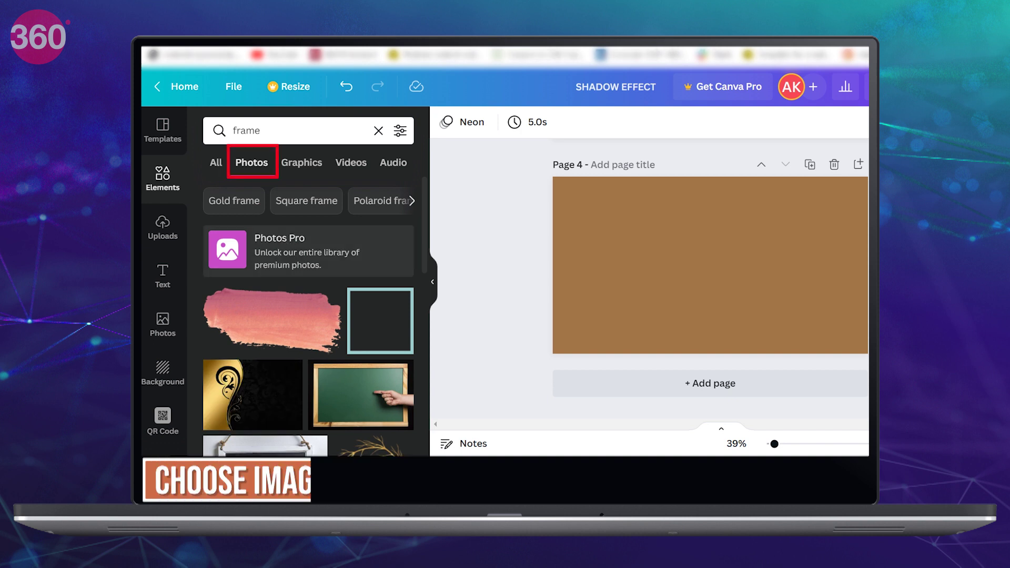
scroll(309, 315, down, 5)
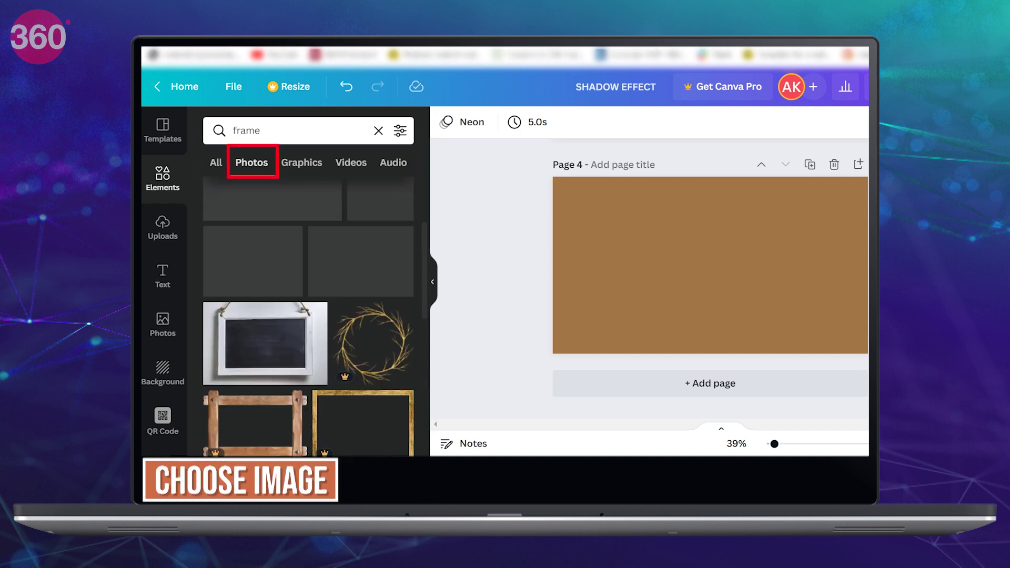
scroll(308, 316, down, 5)
click(366, 306)
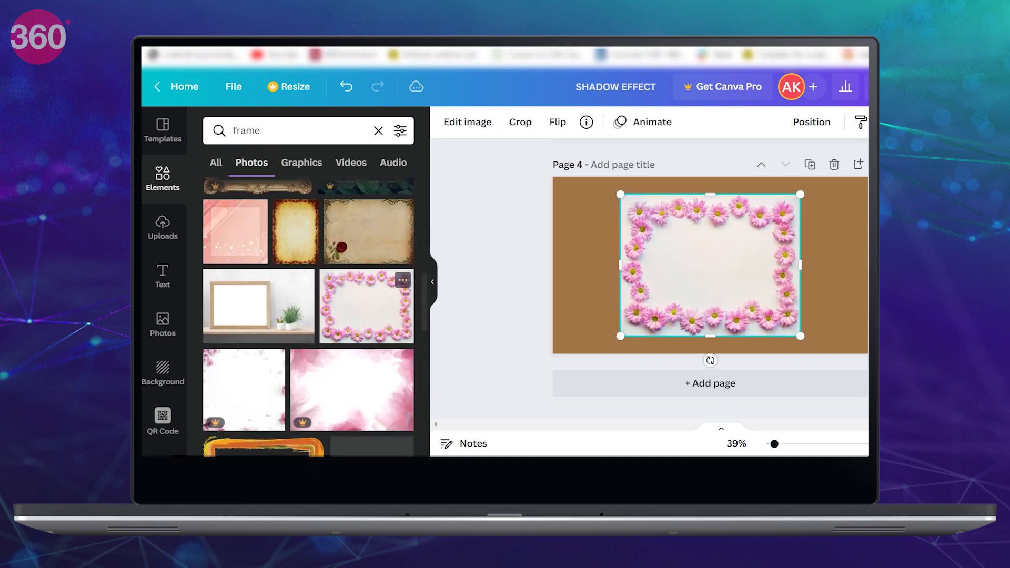
drag(621, 194, 598, 176)
drag(801, 336, 823, 354)
click(216, 162)
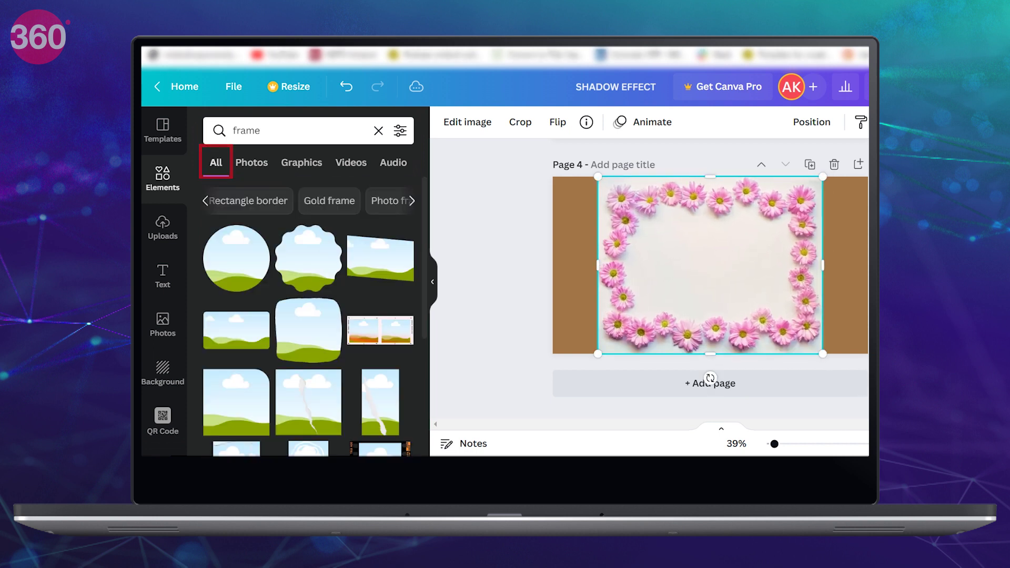
scroll(402, 306, down, 6)
drag(309, 224, 702, 270)
scroll(308, 316, up, 6)
mouse_move(309, 330)
mouse_down()
mouse_move(728, 272)
mouse_move(704, 265)
mouse_up()
key(Delete)
Step: Place the torn-edge frame inside the daisy border on page 4 and fill it with a library photo
scroll(308, 316, down, 10)
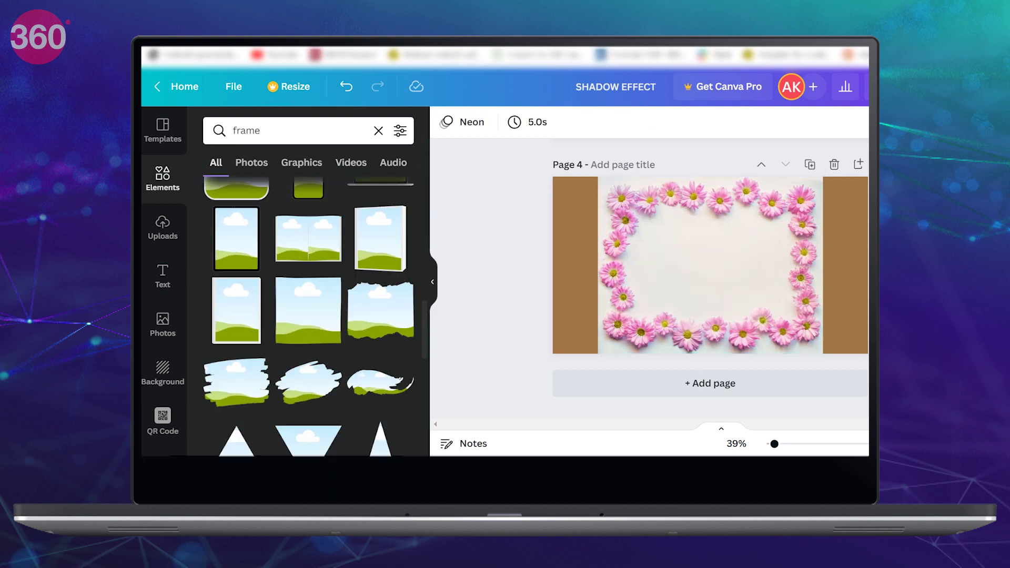
scroll(308, 316, down, 2)
drag(381, 234, 708, 266)
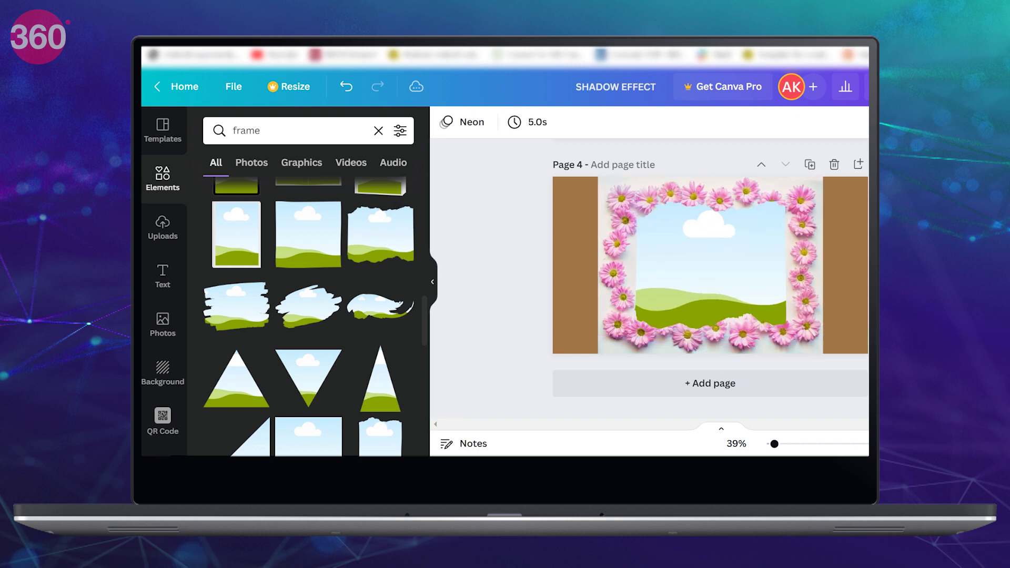
click(163, 324)
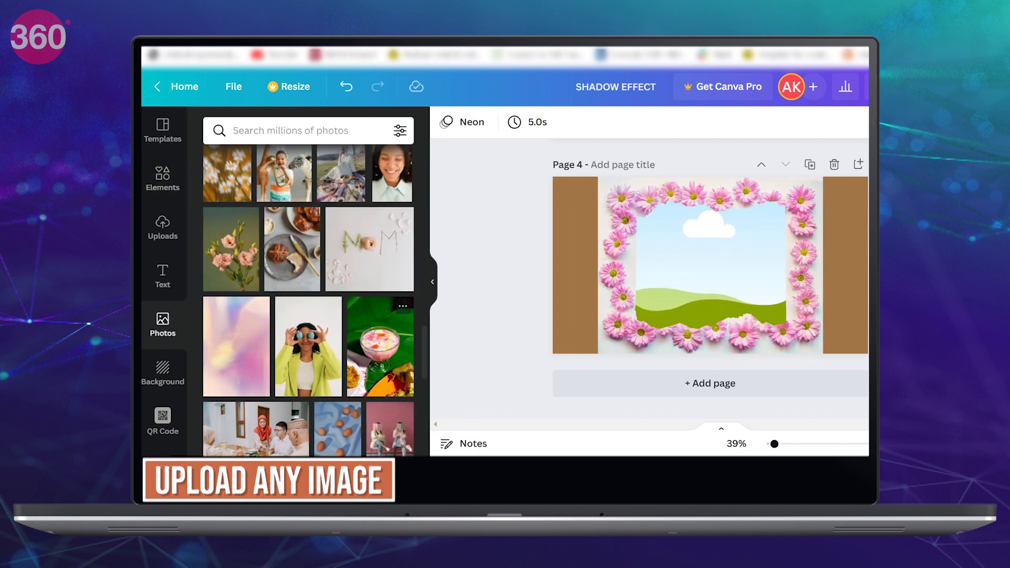
drag(308, 347, 708, 266)
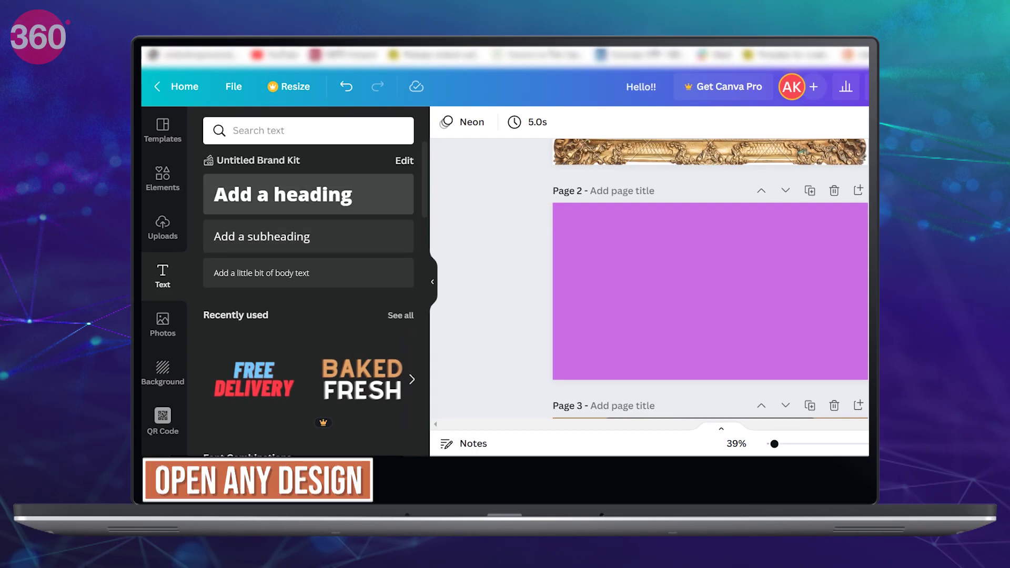
Step: Add the heading "EFFECTS" to the purple page 2 of the Hello!! design
click(112, 194)
text(EFFECTS)
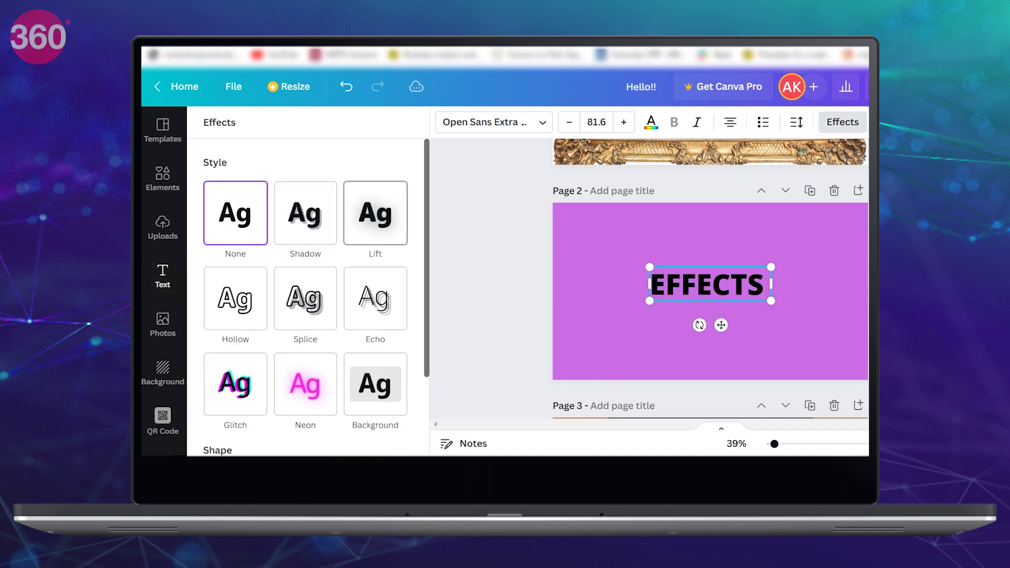
Step: Try the Lift style with raised intensity and the Neon style on the EFFECTS heading, and settle on the Glitch style
click(375, 213)
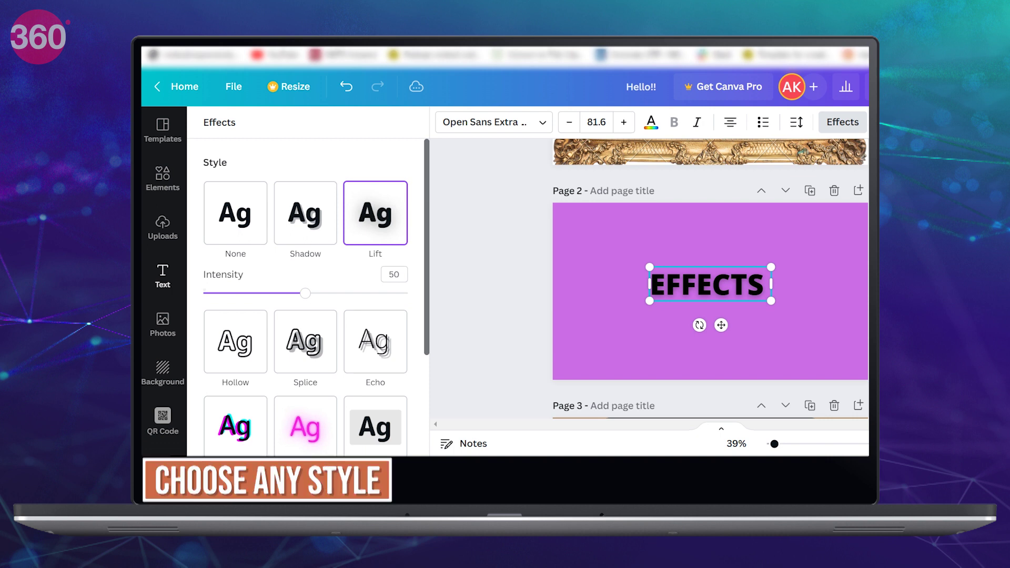
drag(305, 293, 408, 293)
click(305, 426)
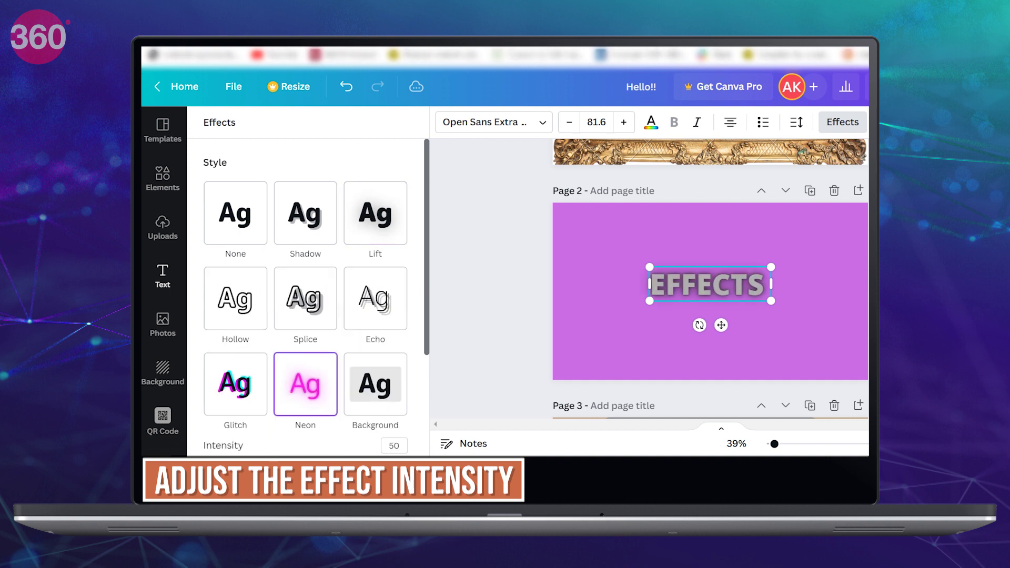
click(236, 384)
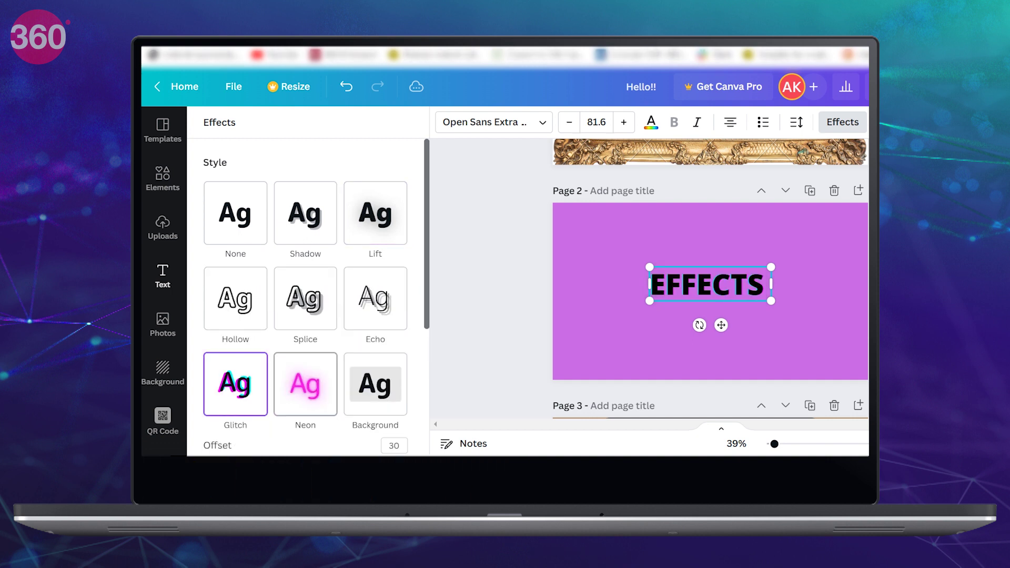
scroll(305, 295, down, 3)
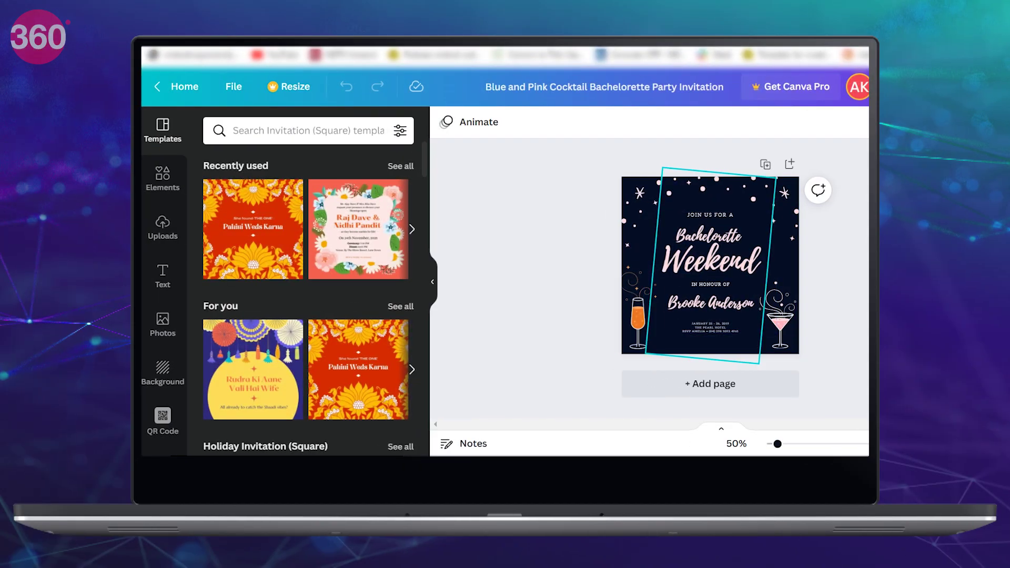
Step: Select the tilted dark panel behind the Bachelorette Weekend text and open its animation options
click(711, 196)
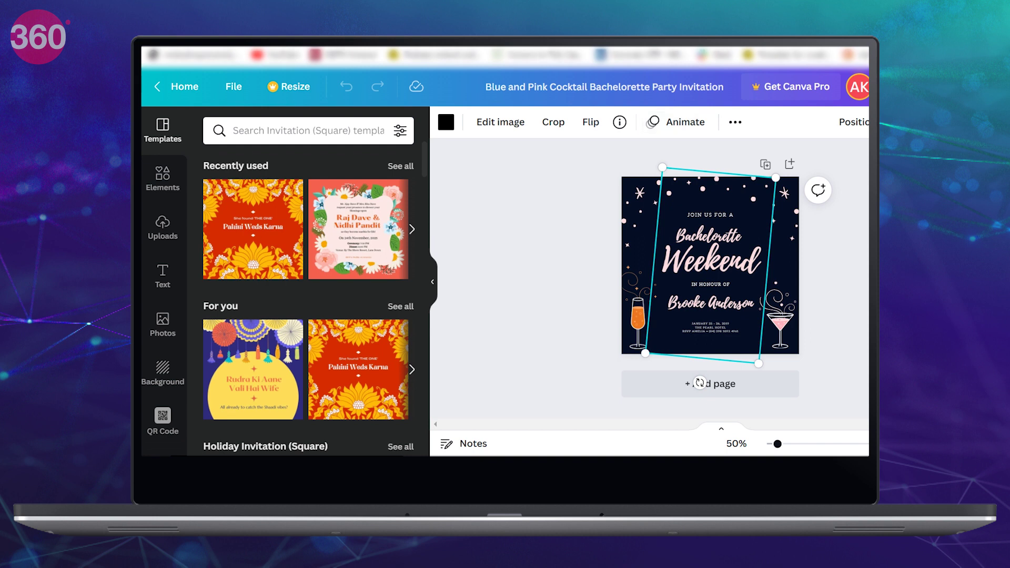
click(711, 261)
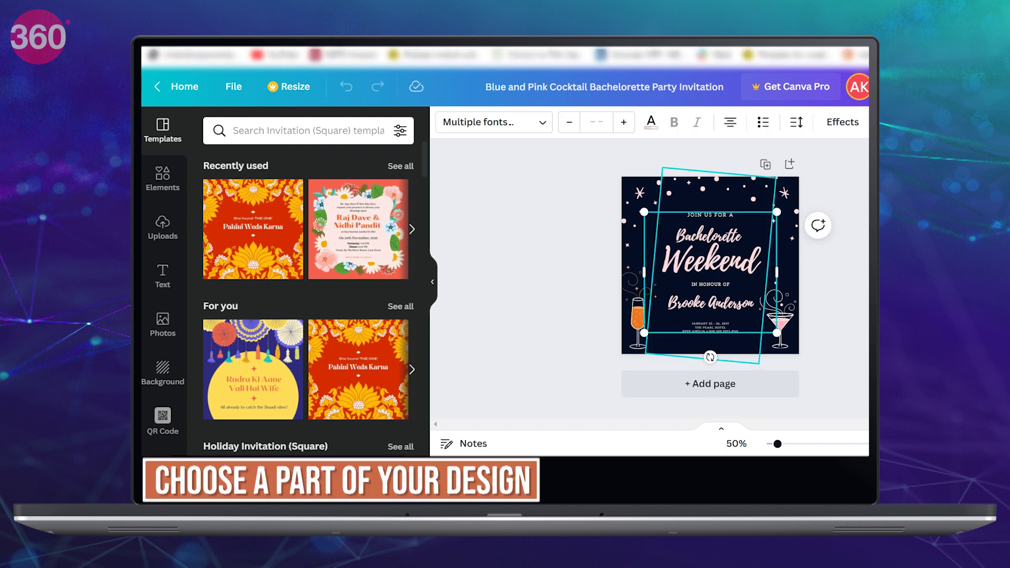
click(730, 190)
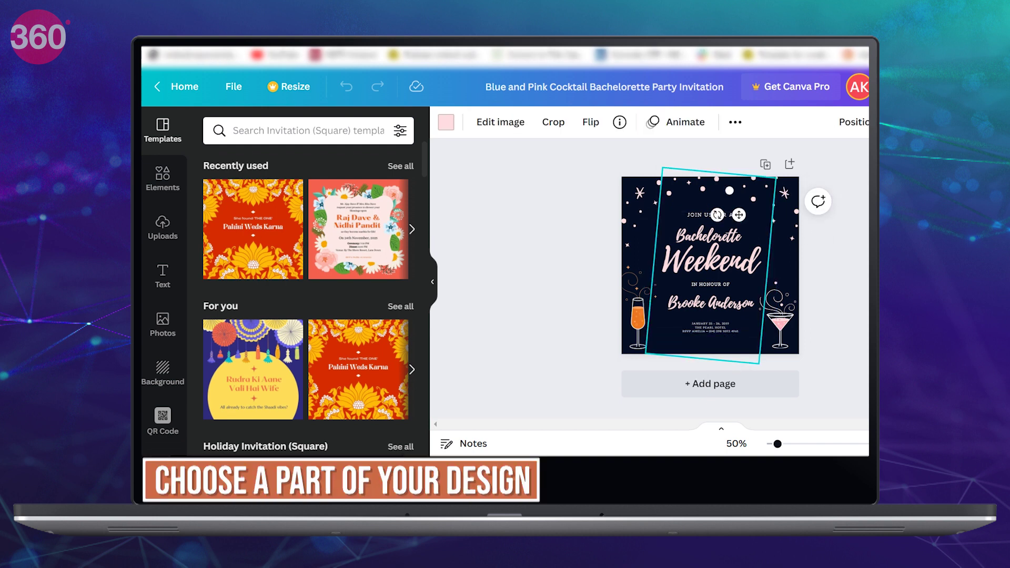
click(710, 196)
click(711, 345)
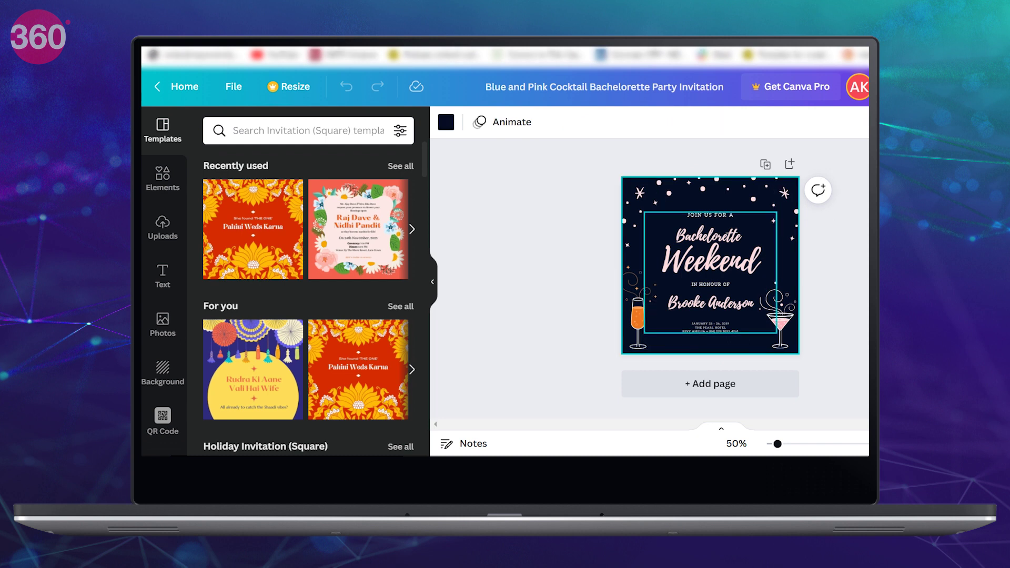
click(711, 261)
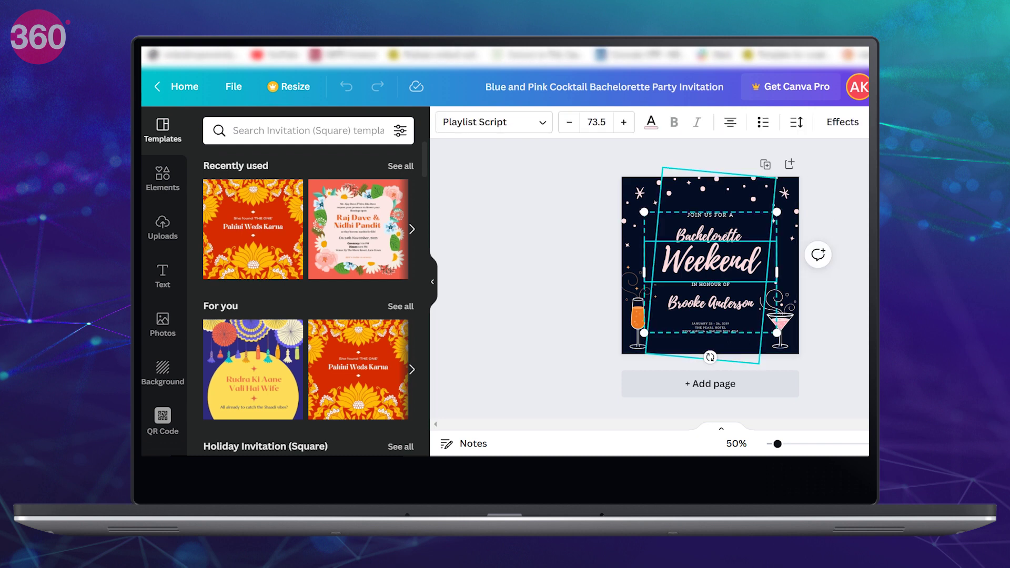
click(710, 196)
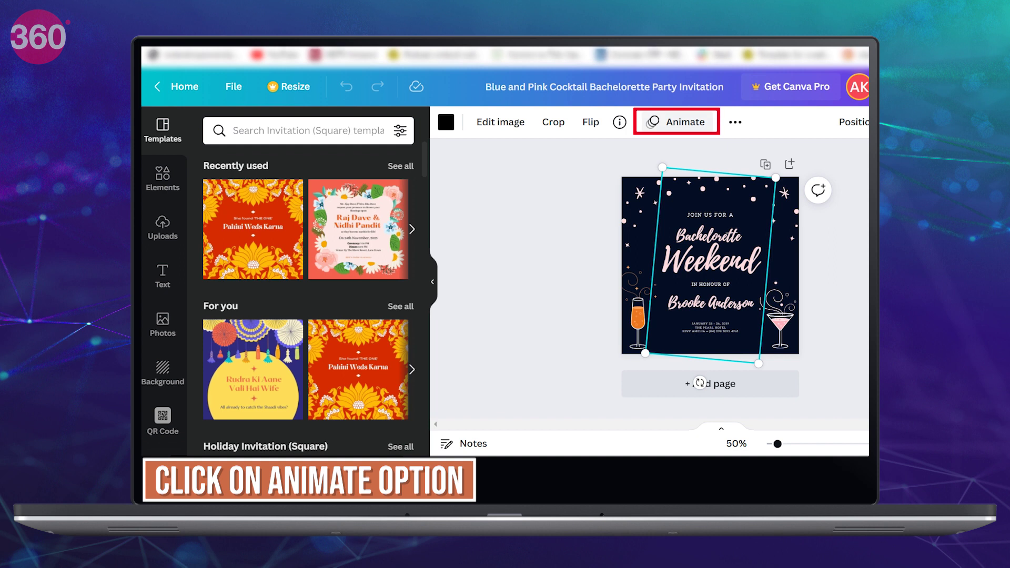
click(679, 122)
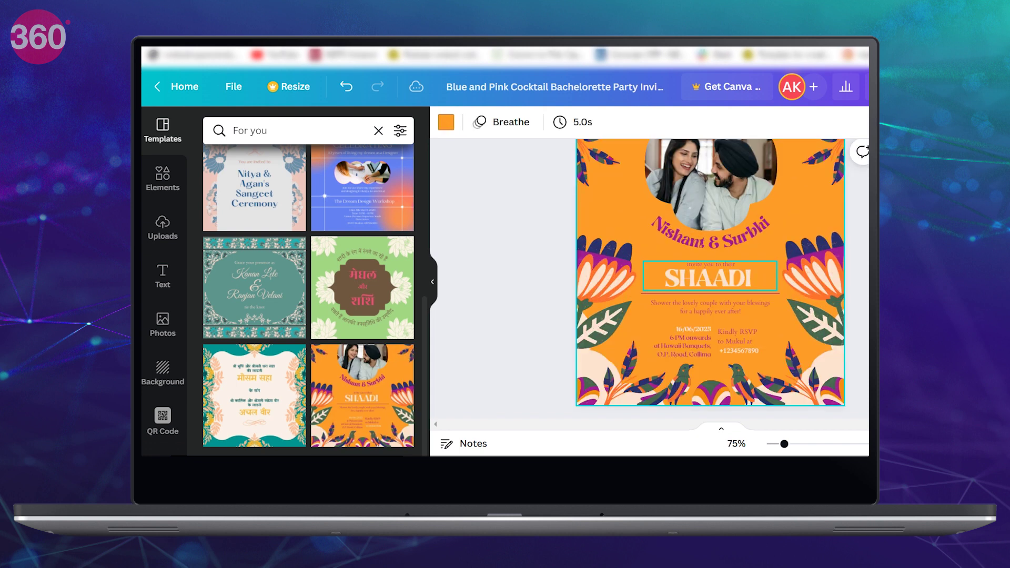
click(710, 276)
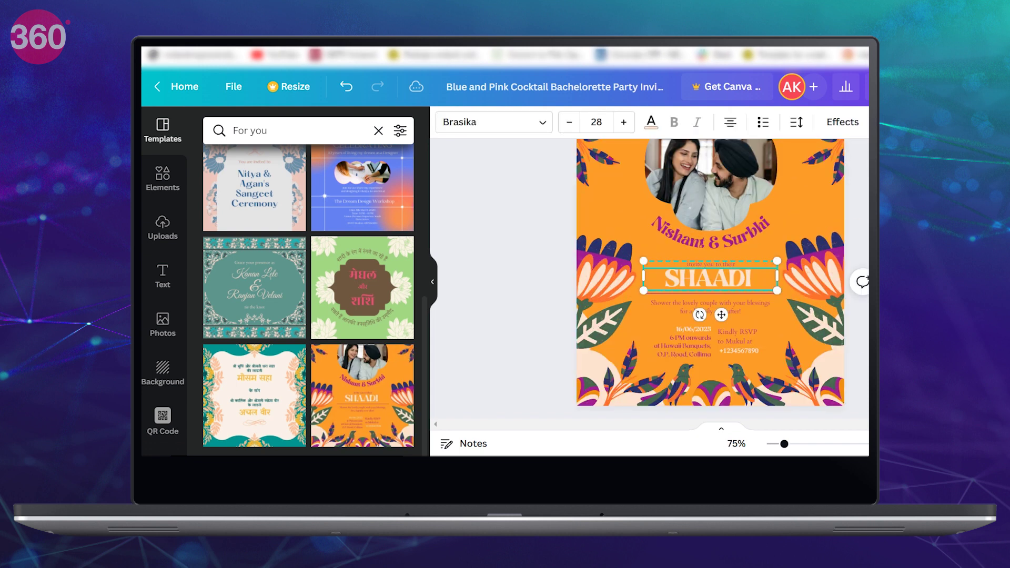
scroll(711, 275, down, 3)
key(Escape)
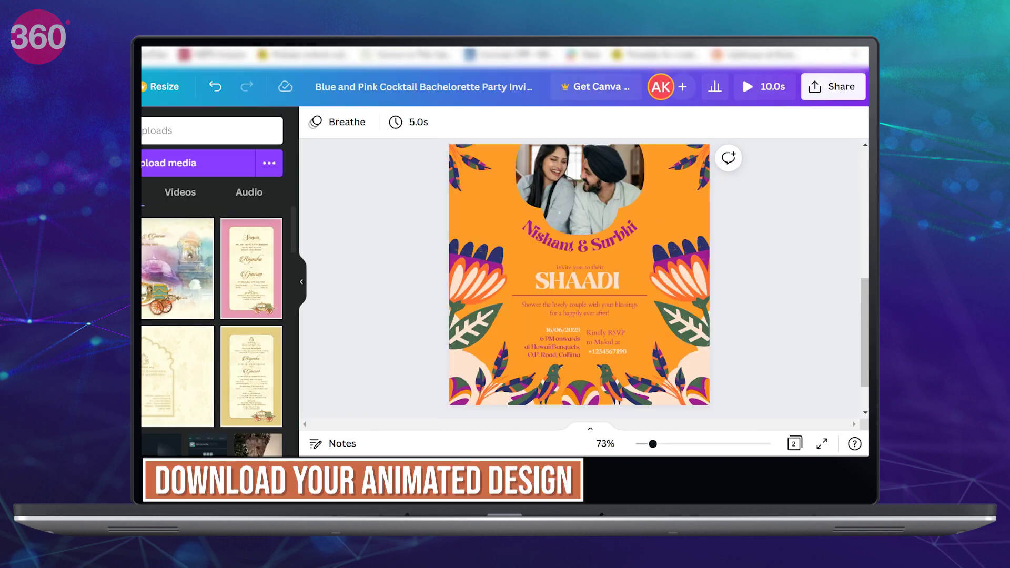
Step: Open the download settings for the animated invitation and choose GIF as the file type
click(833, 87)
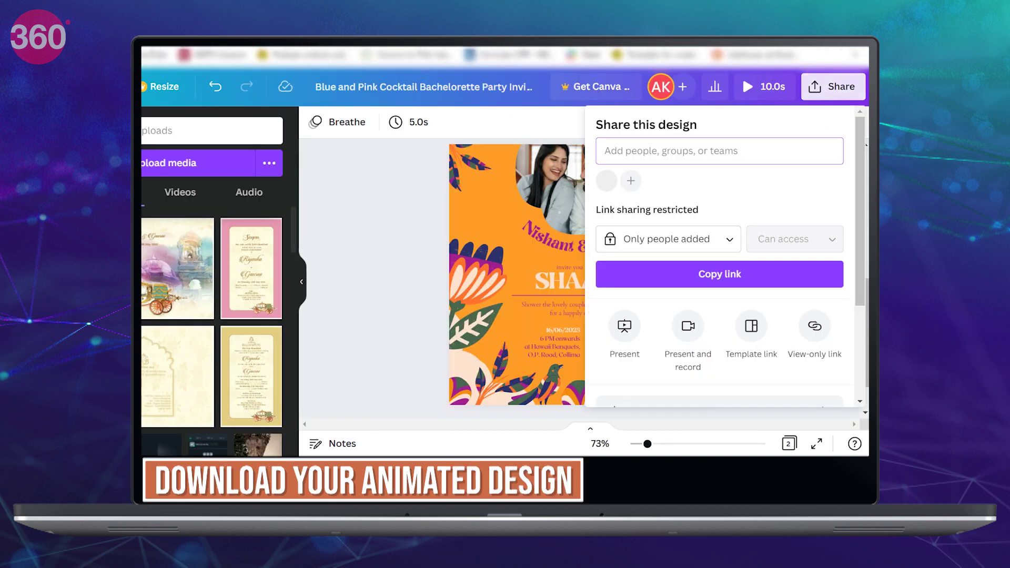
scroll(720, 264, down, 3)
click(684, 266)
click(726, 181)
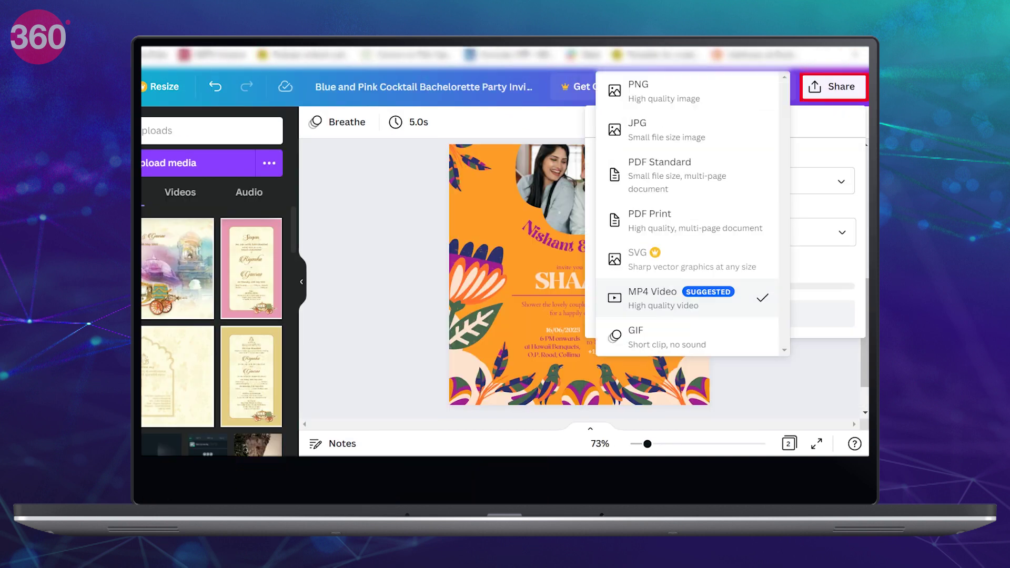
click(687, 336)
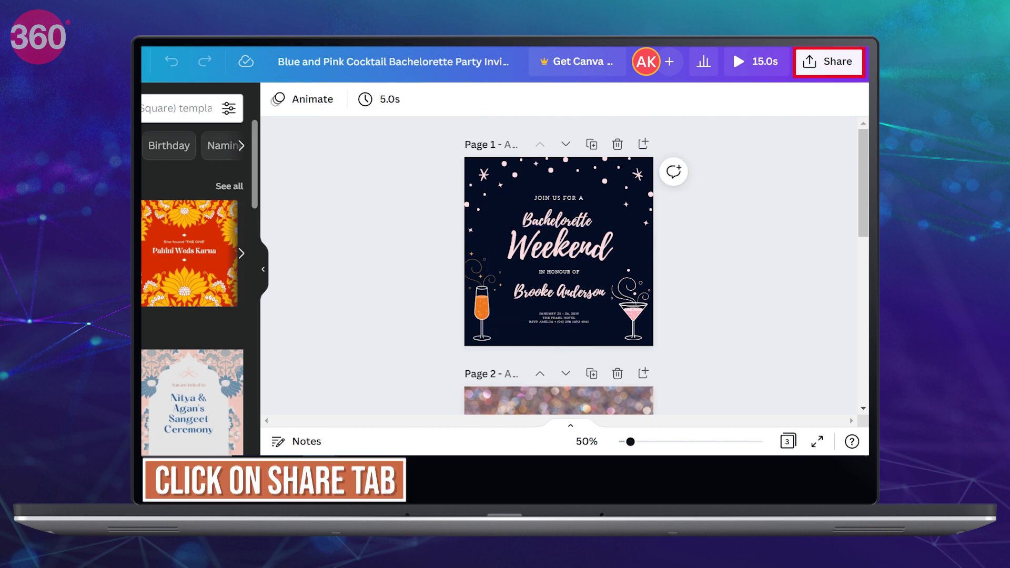
Step: Open the invitation's sharing options and start the Present and record feature
click(828, 62)
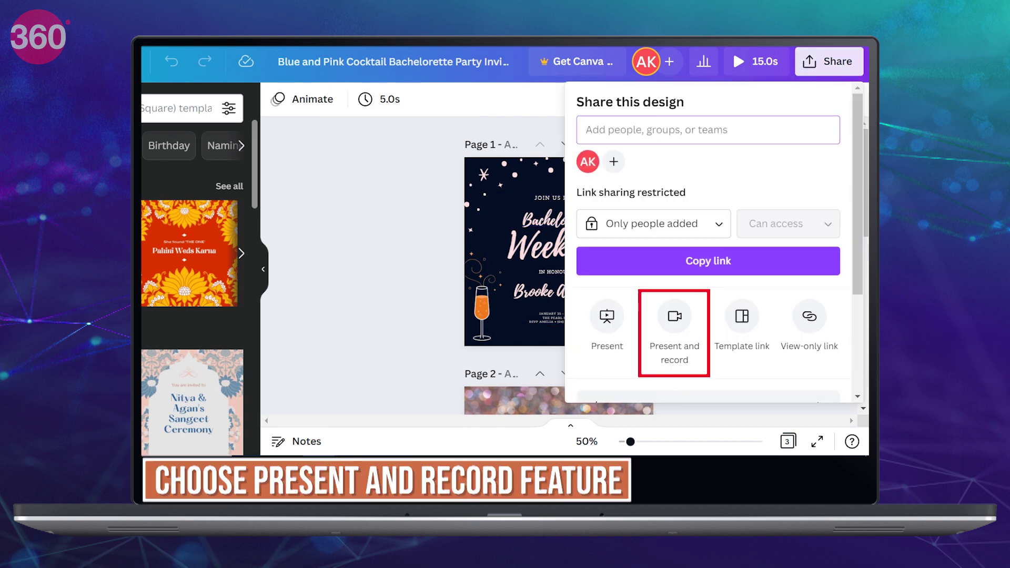
drag(858, 194, 858, 236)
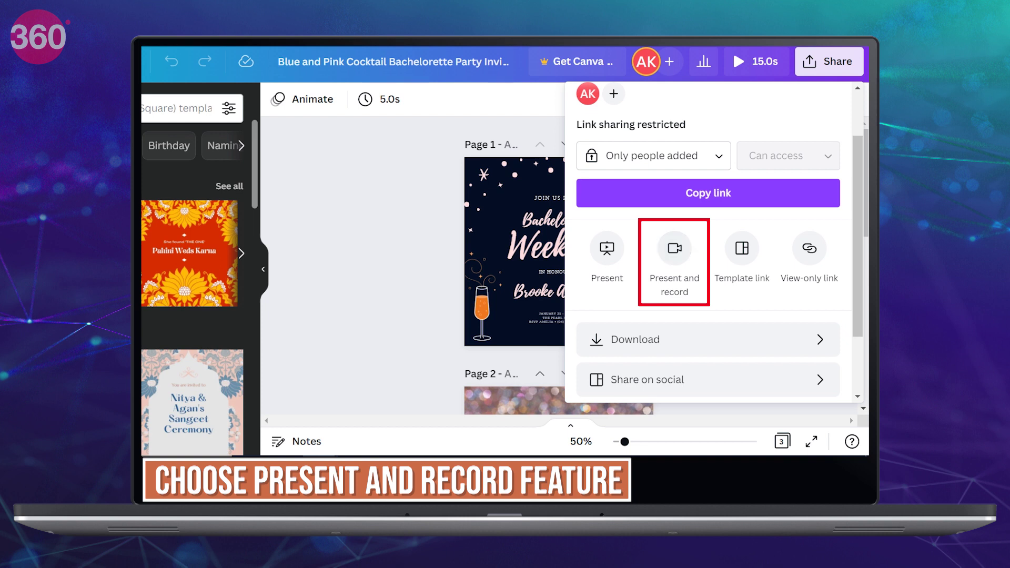
click(674, 248)
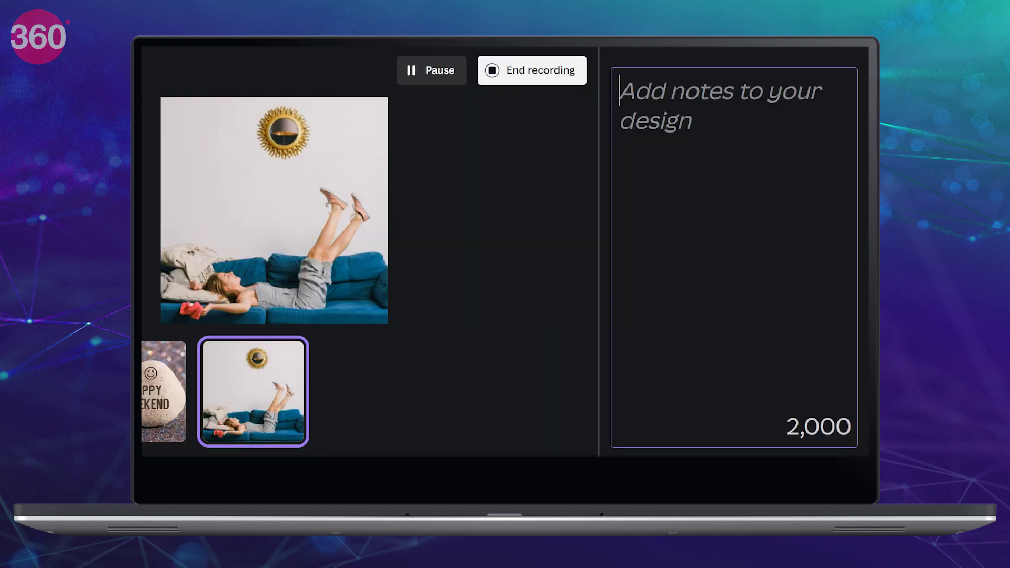
Step: Enter the presenter notes "add notes here" for the blue couch photo page during the recording
text(add notes her)
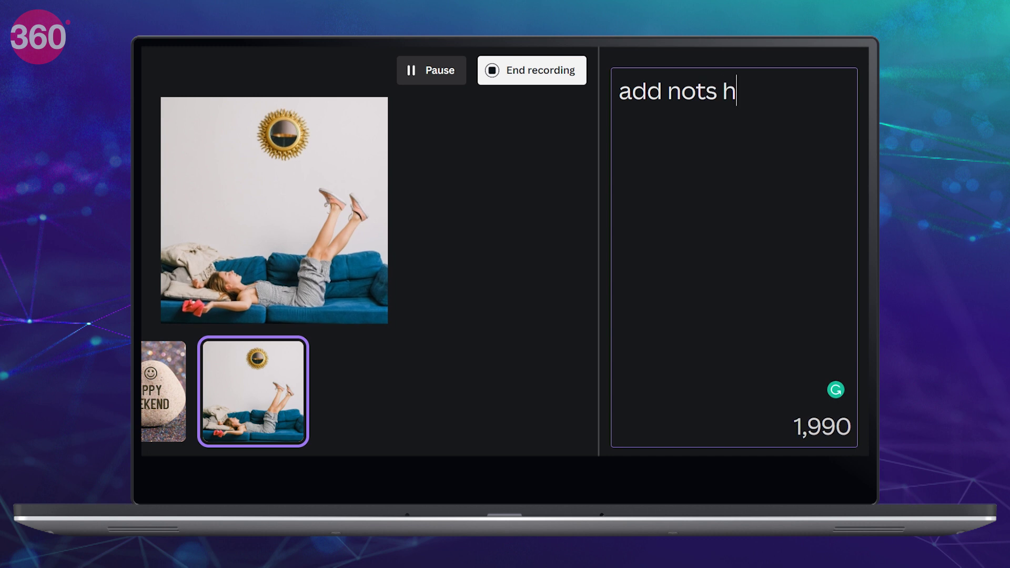
text(ere)
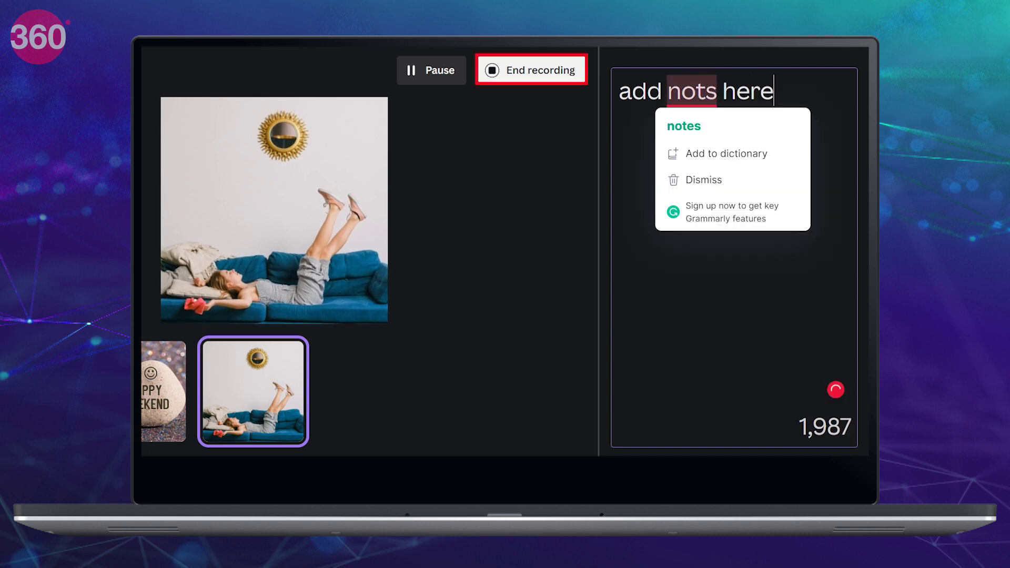
click(696, 91)
key(Right)
text(e)
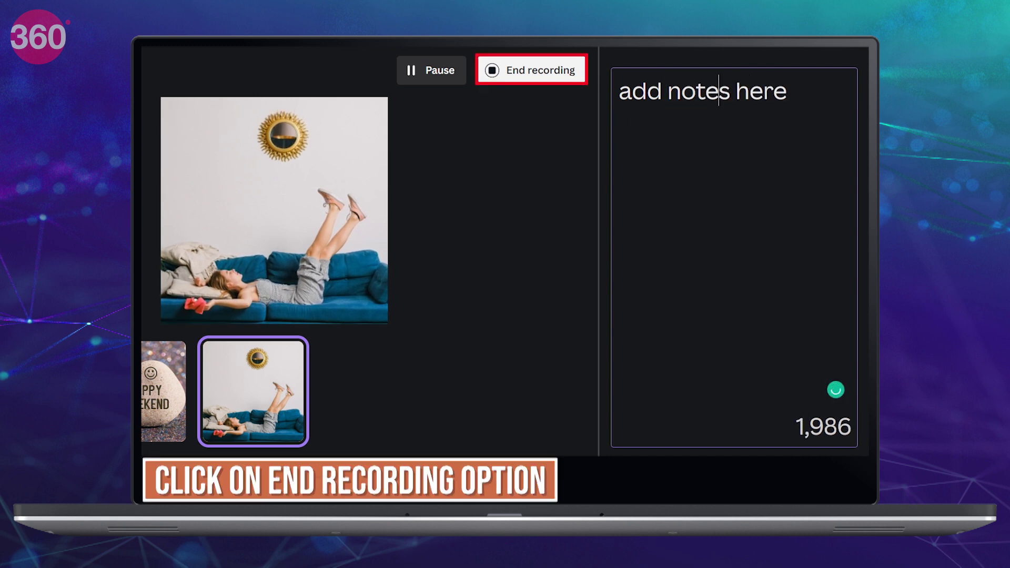
Step: End the presentation recording, then save it and exit
click(532, 70)
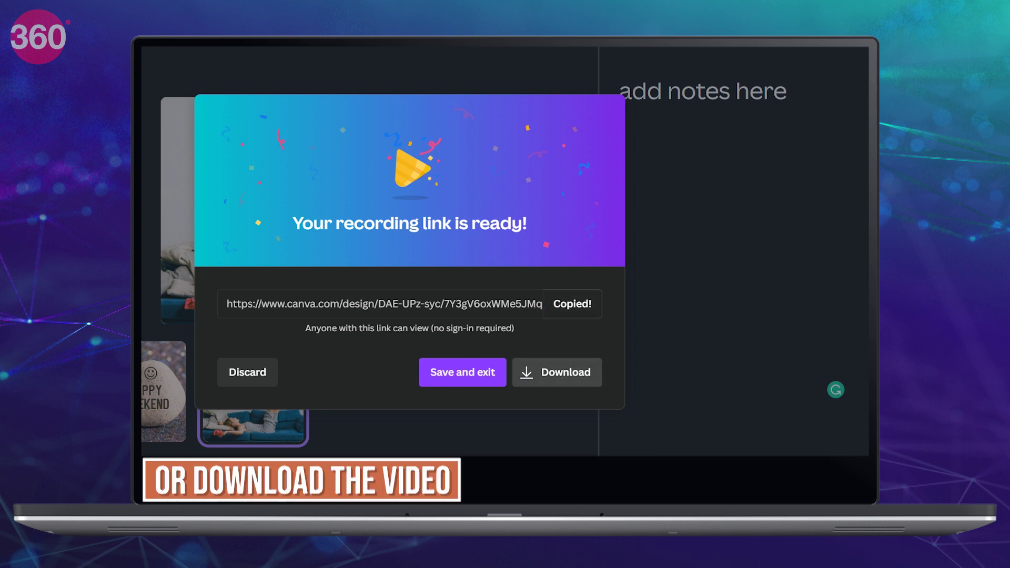
click(462, 372)
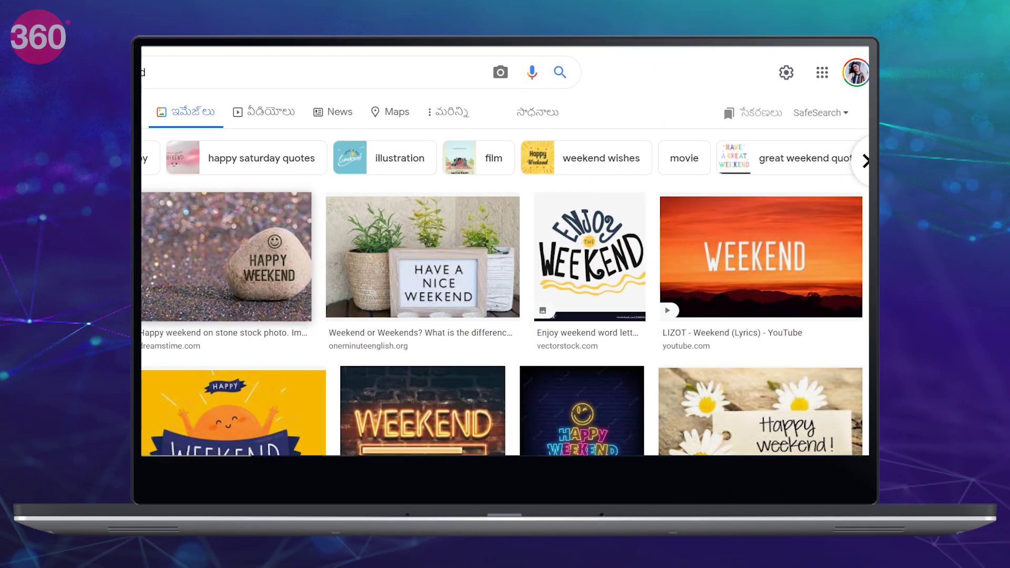
Step: Save the "Happy Weekend" stone photo from the Google image results as the JPEG "Weekend" in the Tech folder
click(226, 257)
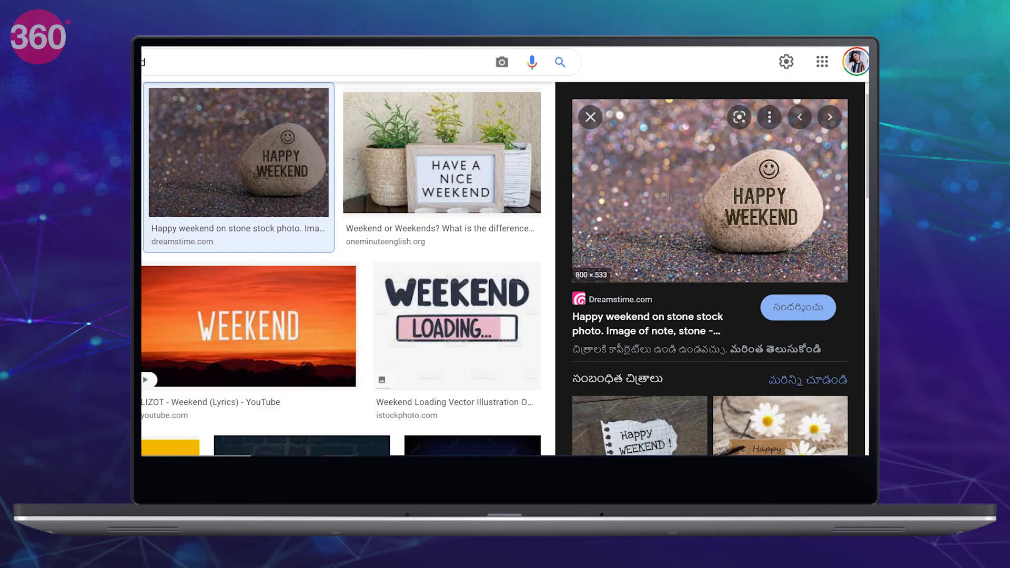
right_click(652, 216)
click(703, 385)
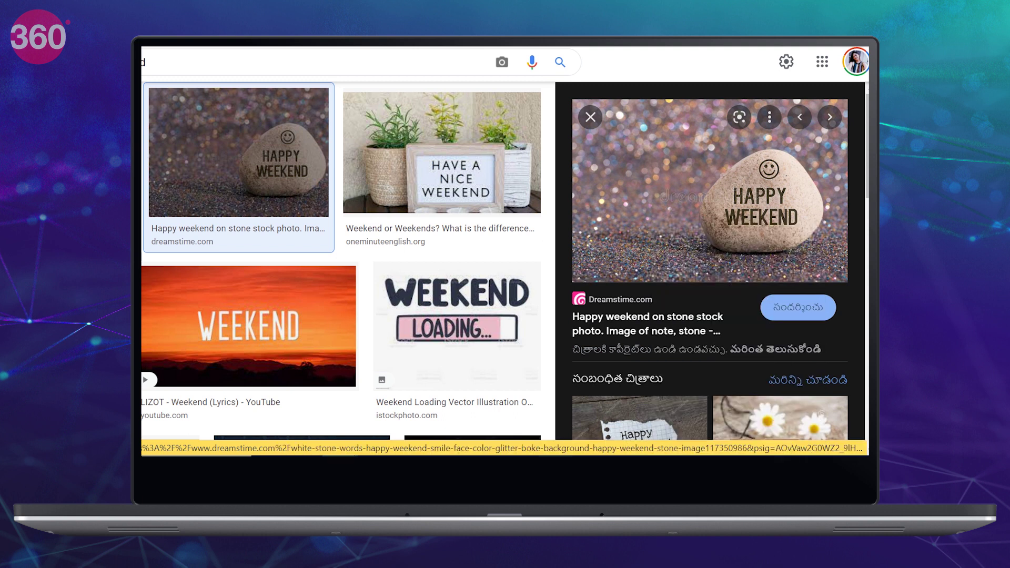
text(Weekend)
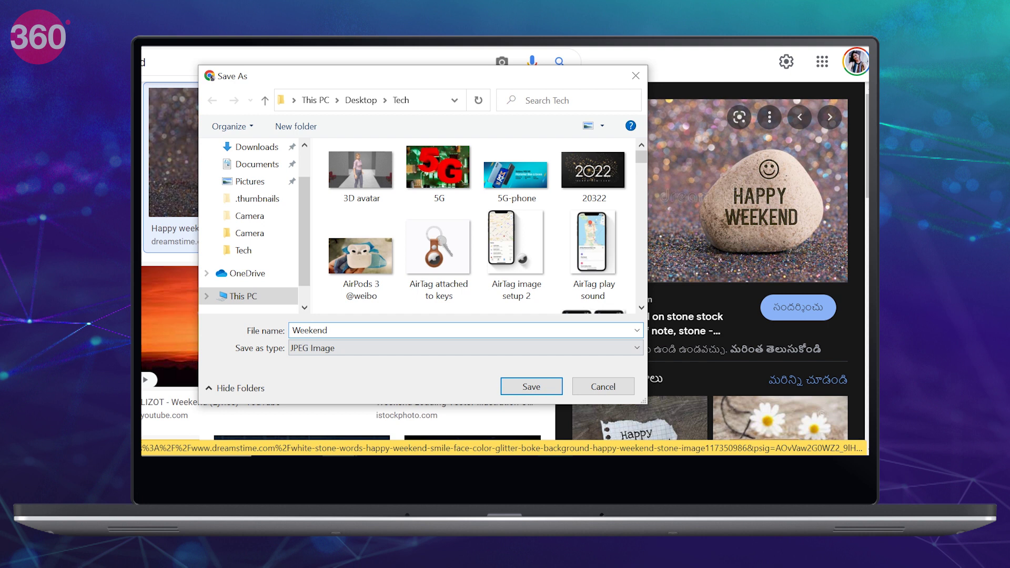
click(532, 387)
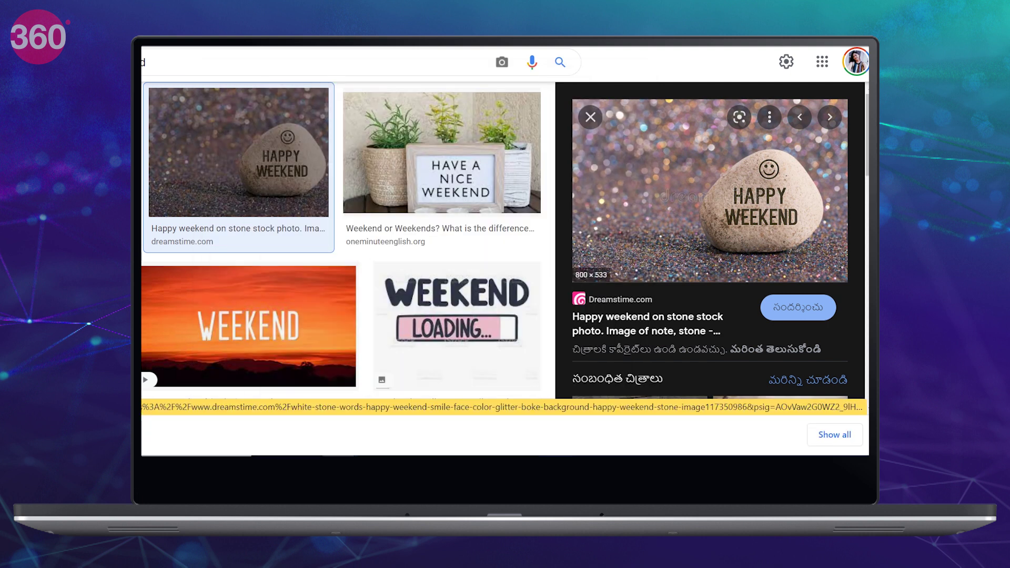
Step: Copy the stone image, switch to the Canva design and place the downloaded Weekend.jpg over the orange page 3
right_click(685, 200)
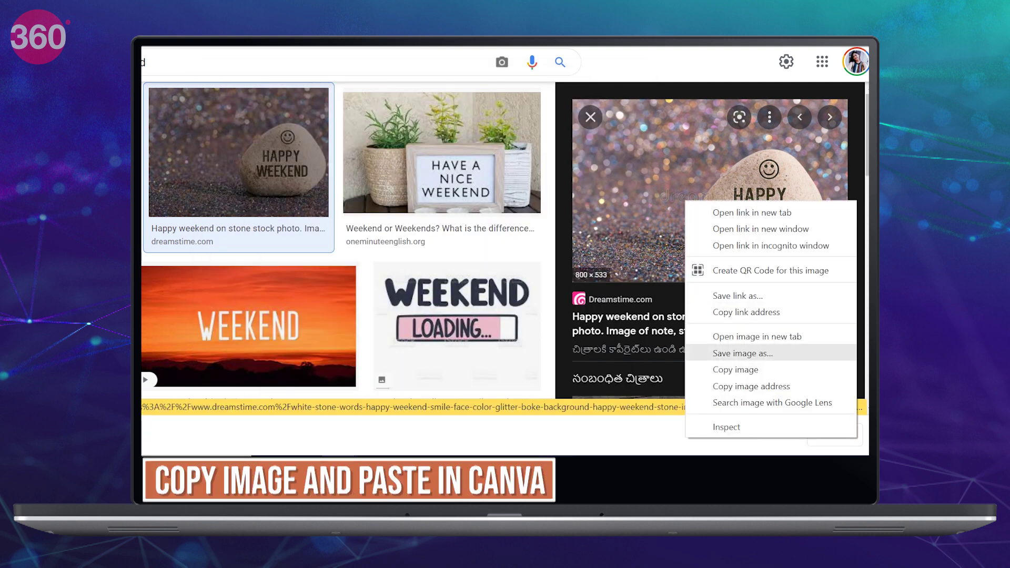
click(716, 370)
drag(686, 199, 379, 118)
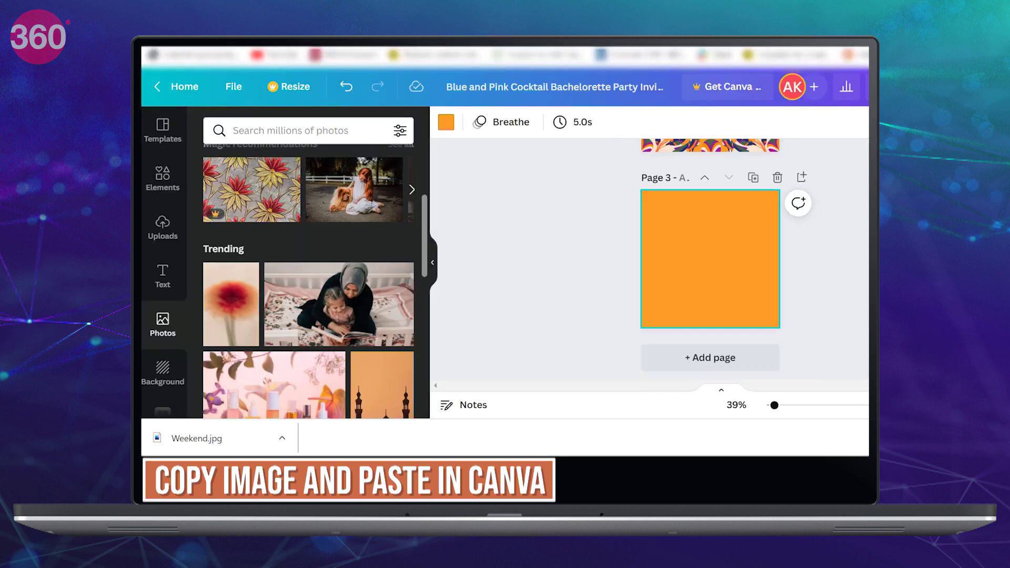
drag(194, 438, 684, 253)
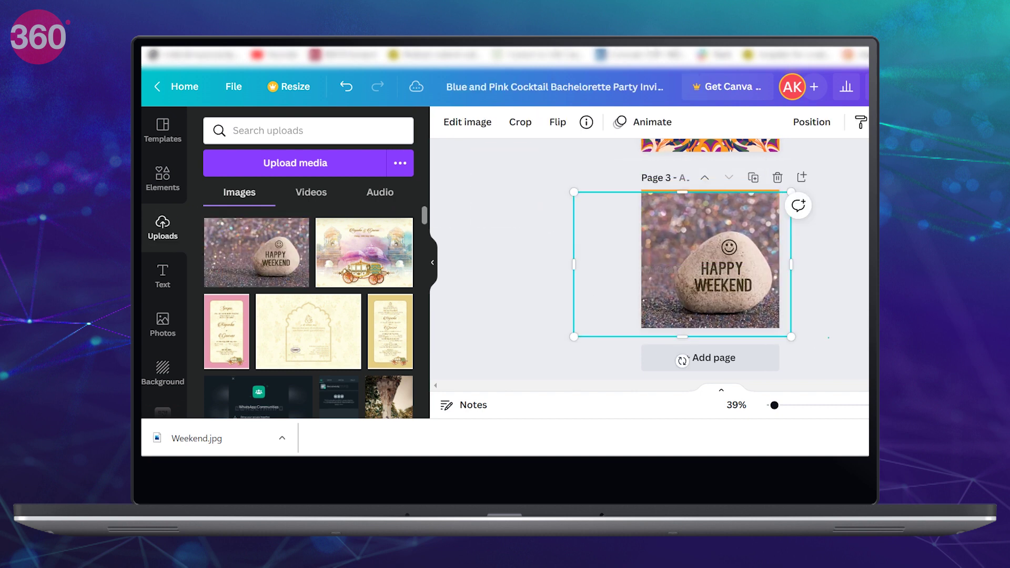
Step: Search Canva's photo library for "weekend"
click(163, 325)
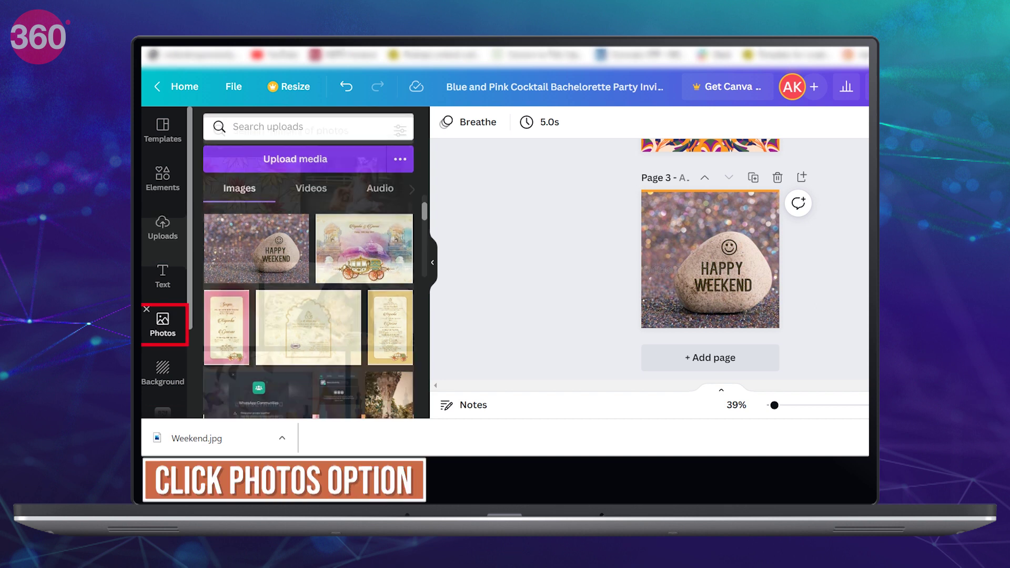
click(290, 130)
text(weekend)
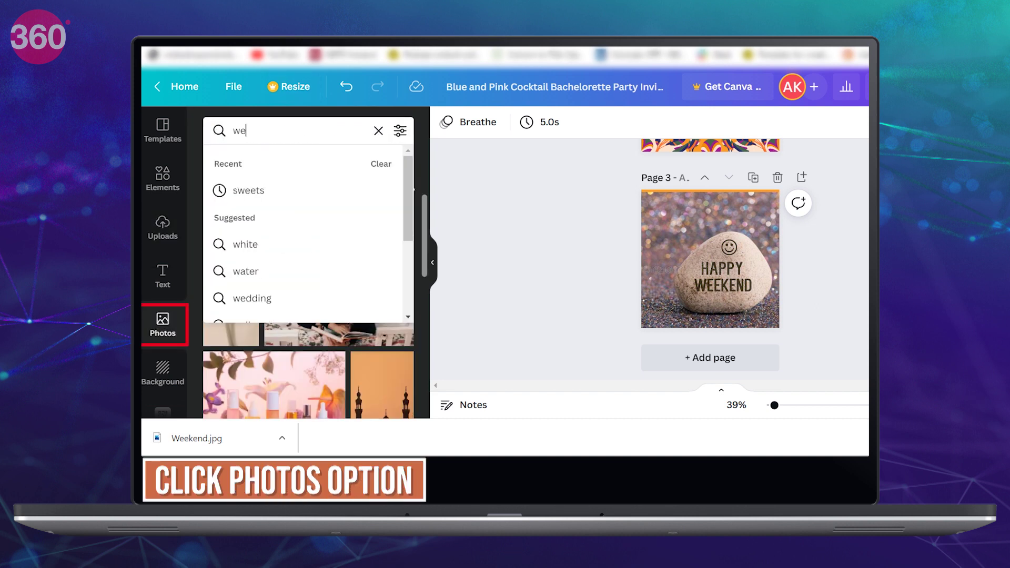
key(Return)
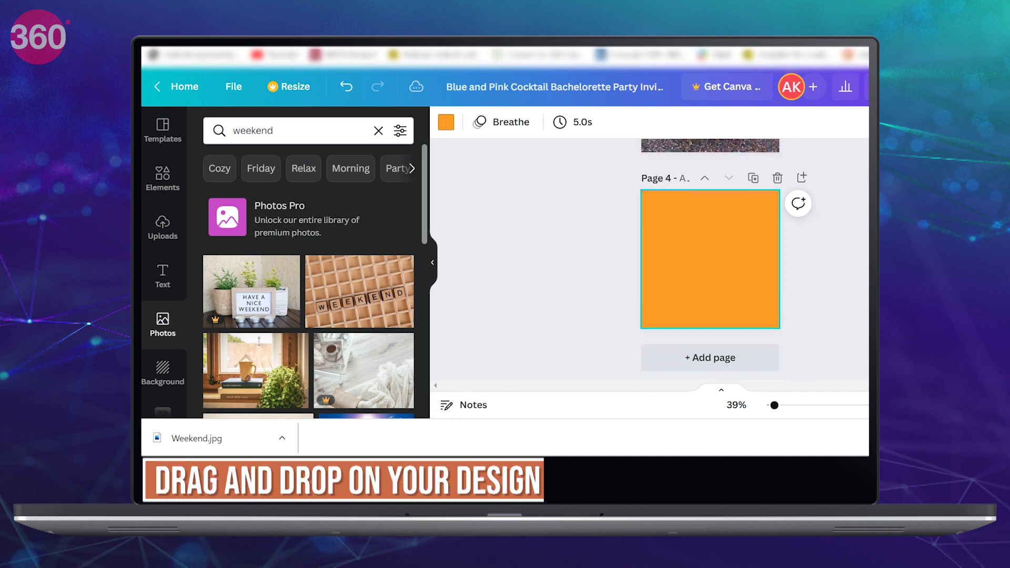
Step: Fill the orange page 4 with the WEEKEND letter-tile photo, then replace it with the photo of cushions and a laptop on a bed
scroll(310, 284, down, 2)
drag(360, 203, 751, 259)
double_click(710, 259)
key(Return)
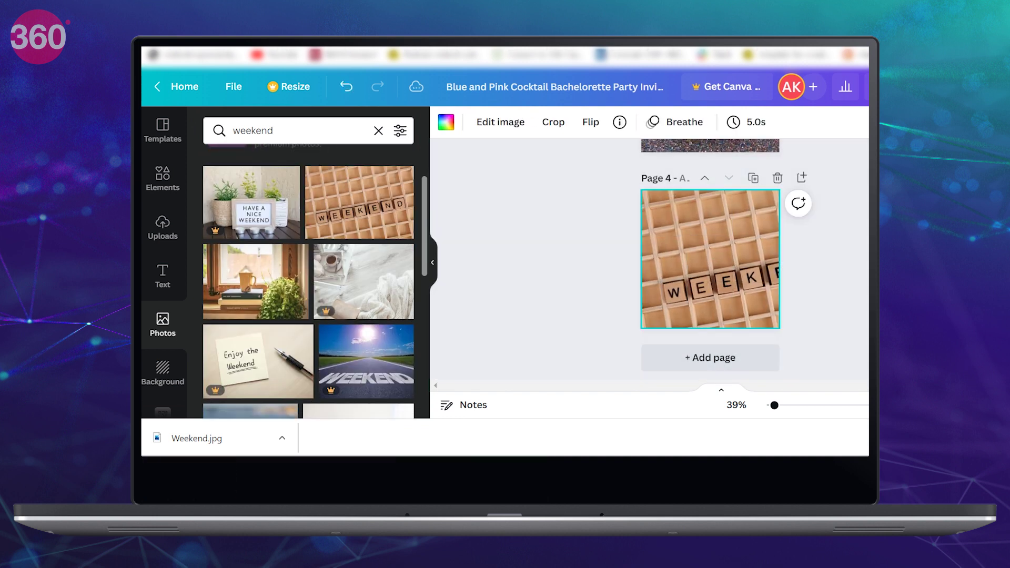
scroll(308, 282, down, 4)
scroll(309, 282, down, 2)
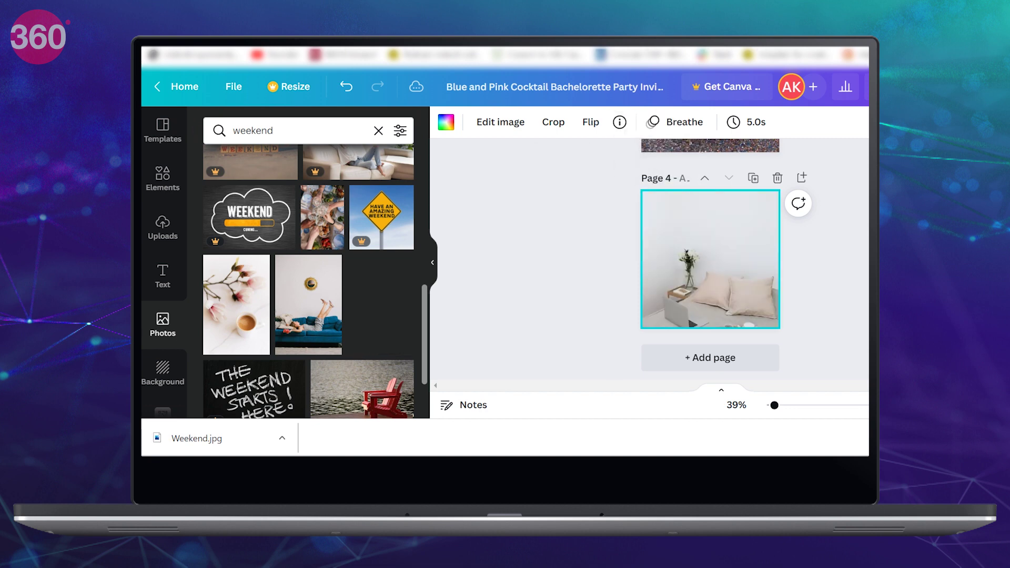